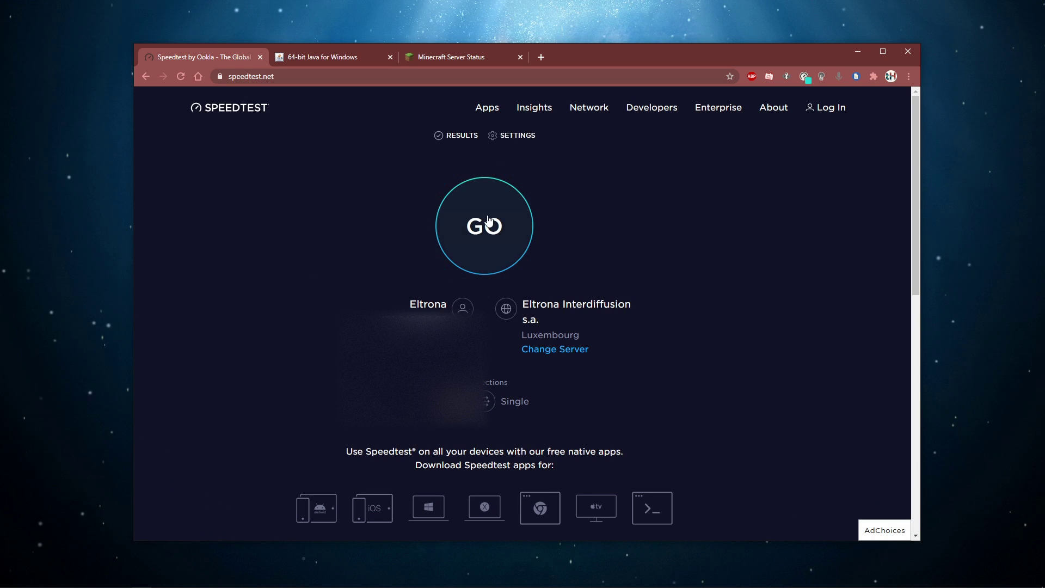
Run an internet speed test on the Speedtest website.
{"action": "left_click", "coordinate": [472, 220]}
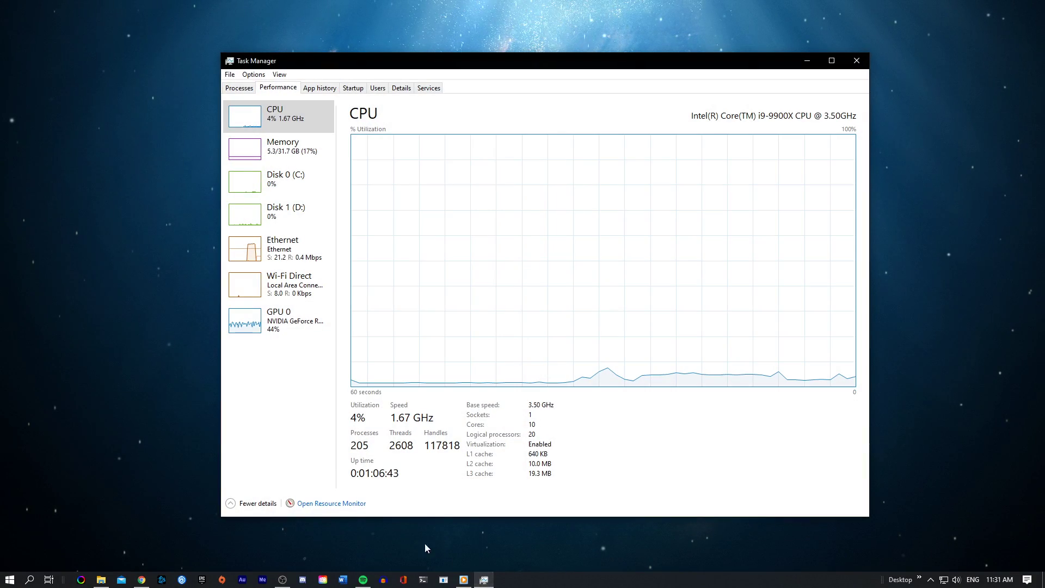
Open Resource Monitor from Task Manager, close Task Manager, and expand the list of processes with network activity.
{"action": "left_click", "coordinate": [322, 507]}
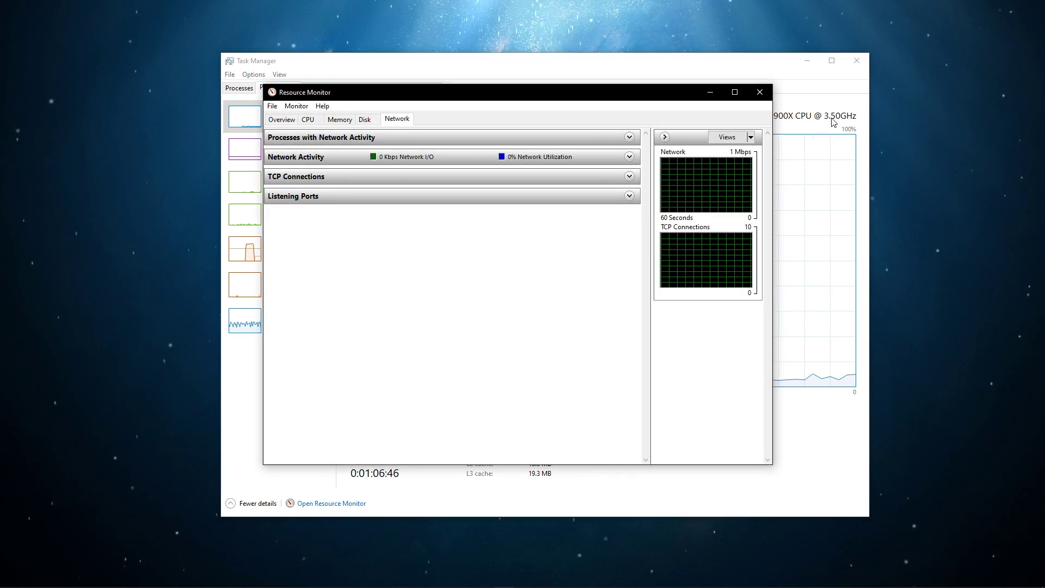
{"action": "left_click", "coordinate": [856, 61]}
{"action": "left_click", "coordinate": [461, 135]}
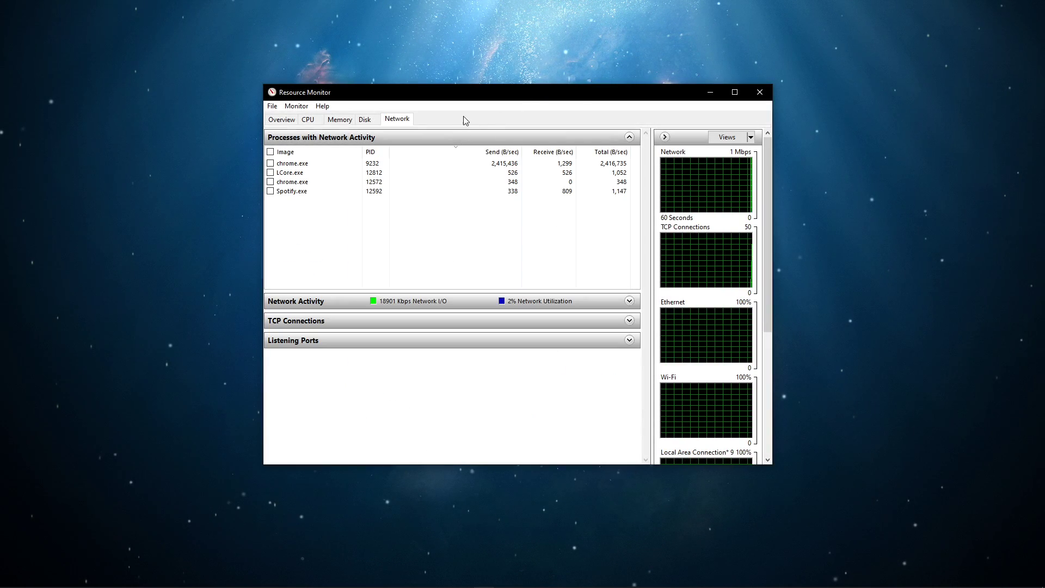
{"action": "left_click_drag", "start_coordinate": [471, 98], "coordinate": [490, 98]}
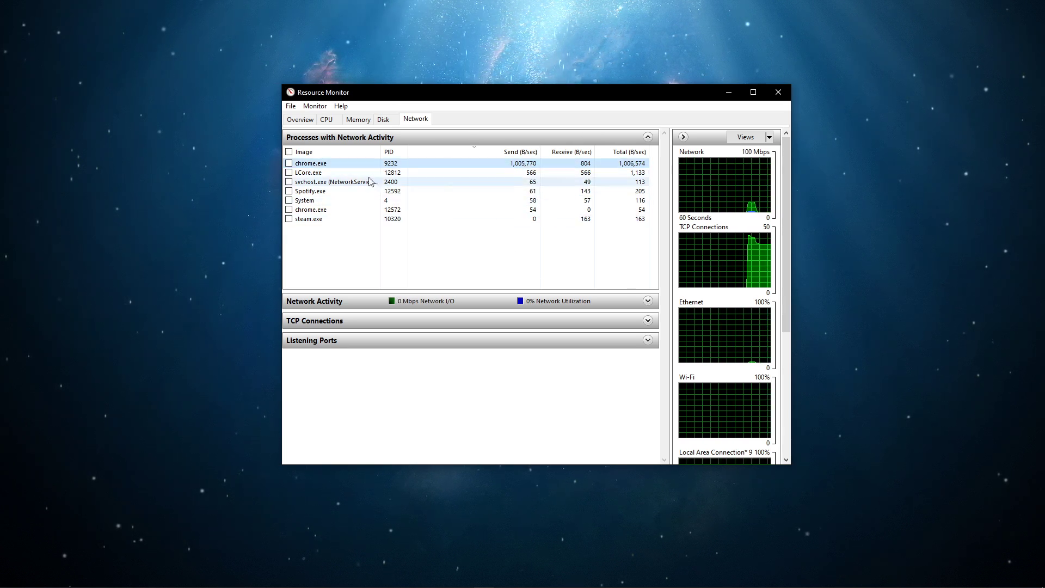
Check the process actions available for chrome.exe, Spotify.exe and steam.exe without ending any of them.
{"action": "right_click", "coordinate": [347, 164]}
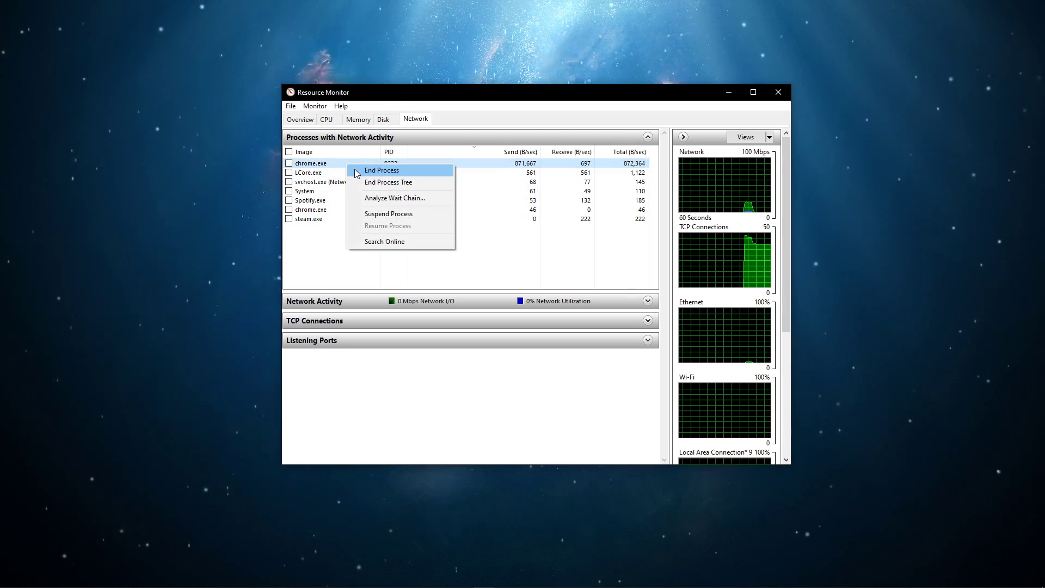
{"action": "left_click", "coordinate": [334, 199]}
{"action": "right_click", "coordinate": [334, 201]}
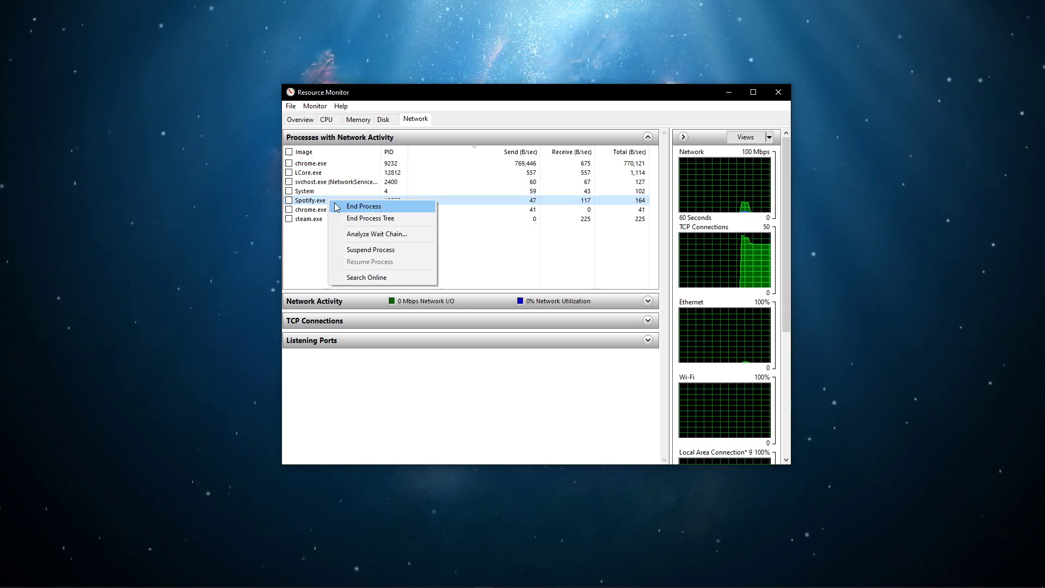
{"action": "left_click", "coordinate": [320, 218]}
{"action": "right_click", "coordinate": [318, 220]}
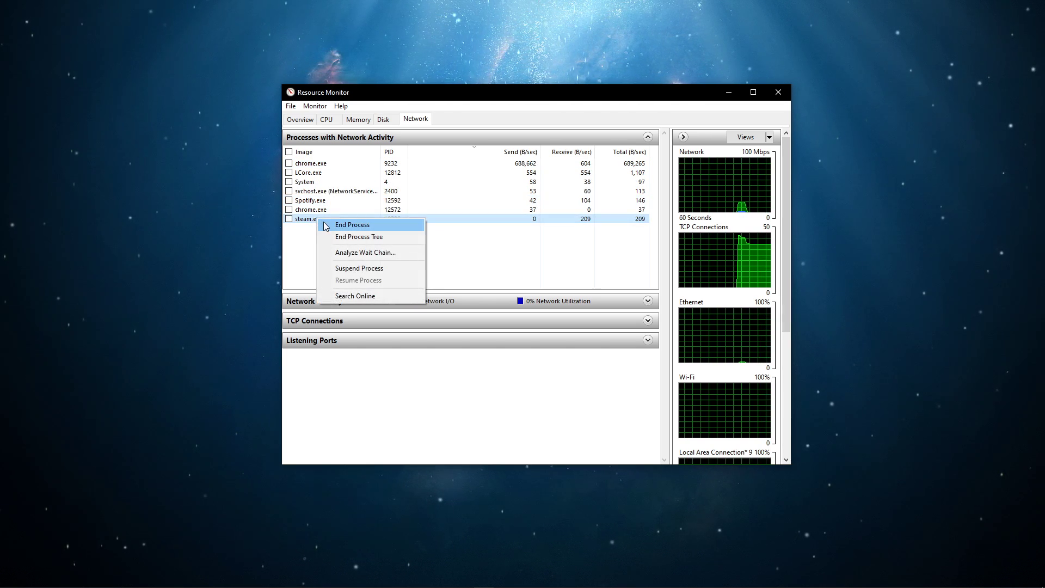
{"action": "left_click", "coordinate": [294, 245]}
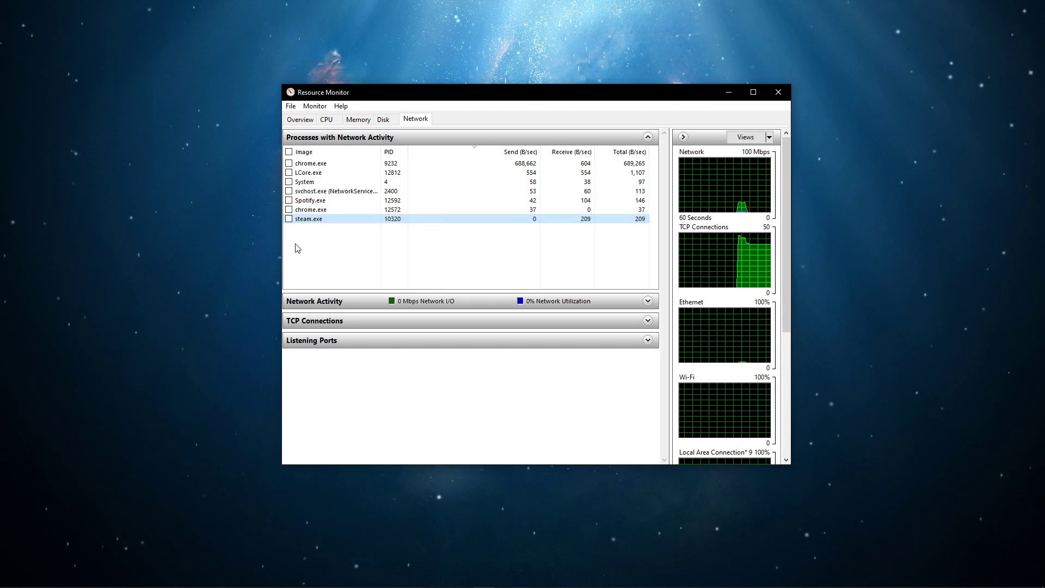
{"action": "left_click", "coordinate": [530, 138]}
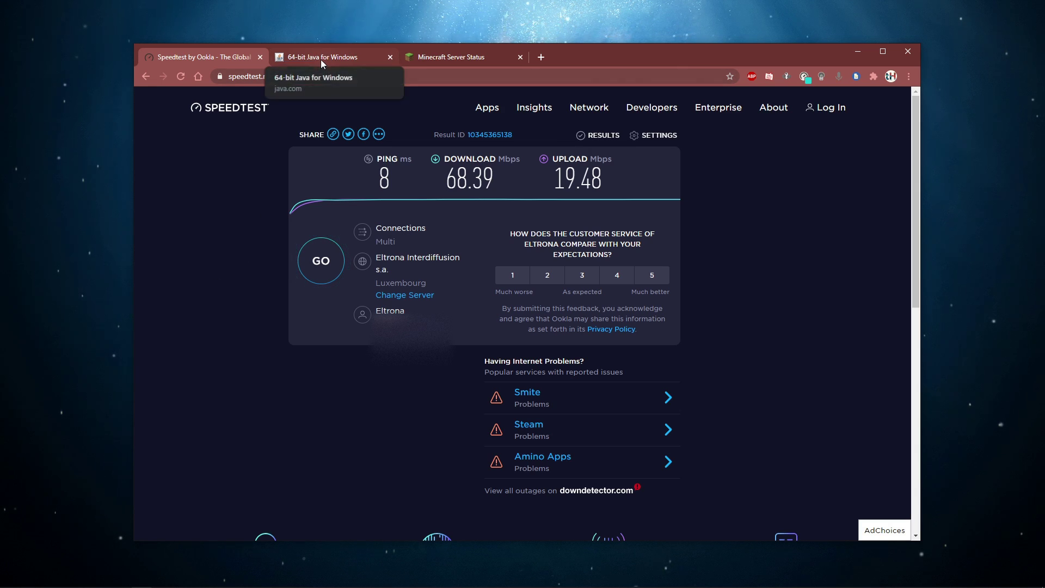
Close the Speedtest page and start the free 64-bit Java for Windows download at an enlarged page zoom.
{"action": "left_click", "coordinate": [260, 56]}
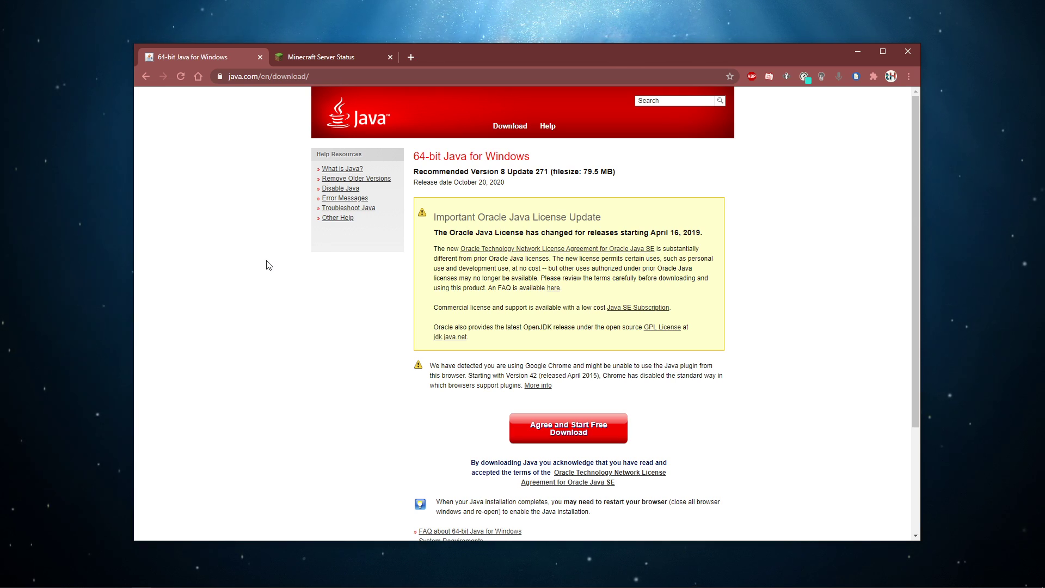
{"action": "key", "text": "ctrl+plus"}
{"action": "key", "text": "ctrl+plus"}
{"action": "scroll", "coordinate": [248, 238], "scroll_direction": "down", "scroll_amount": 3}
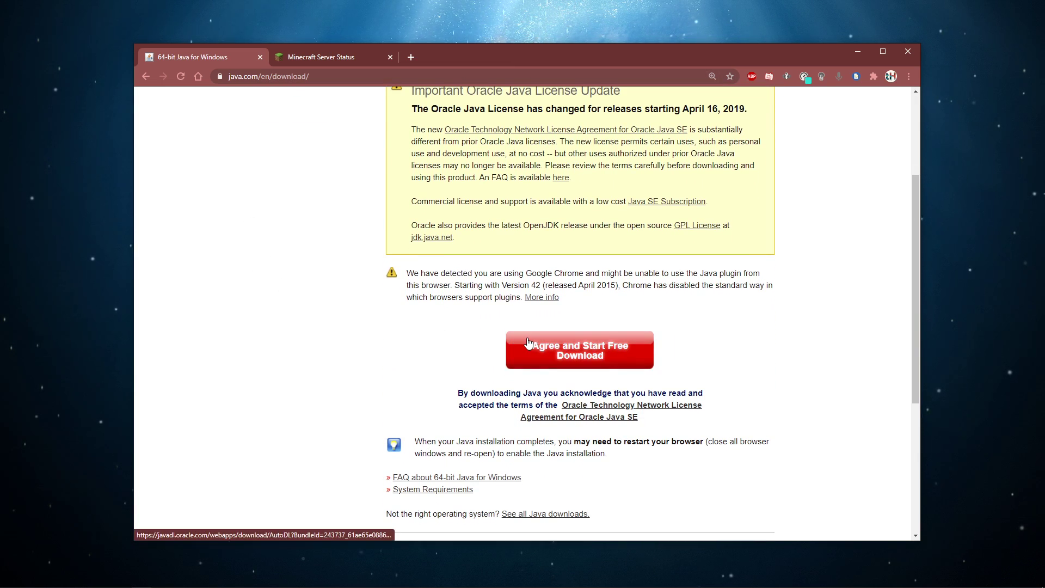
{"action": "left_click", "coordinate": [527, 342]}
{"action": "middle_click", "coordinate": [325, 278]}
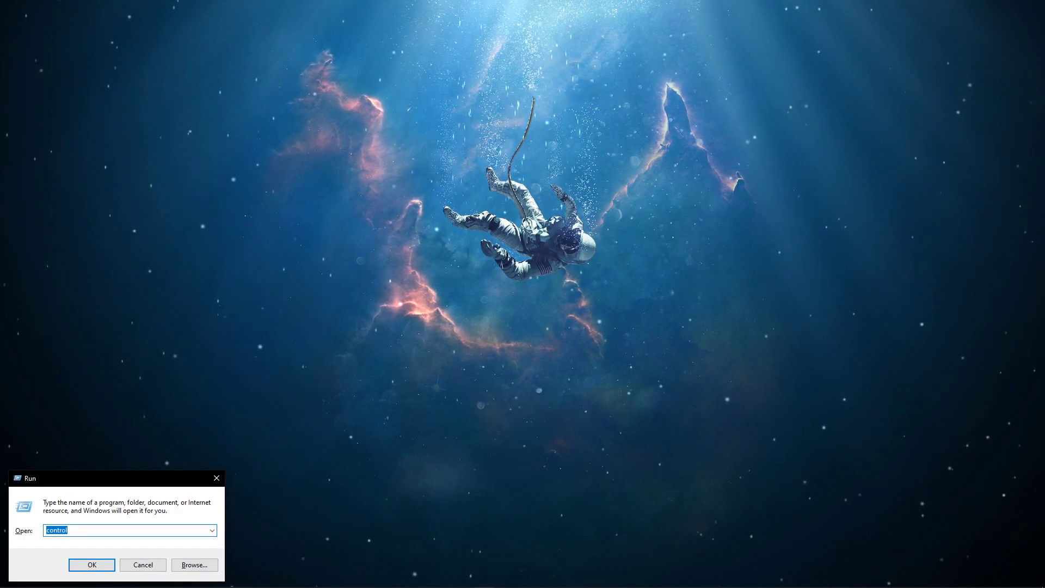
Open Control Panel through Run with "control", show the Ethernet status from Network and Sharing Center, and close the Control Panel window.
{"action": "left_click", "coordinate": [75, 531]}
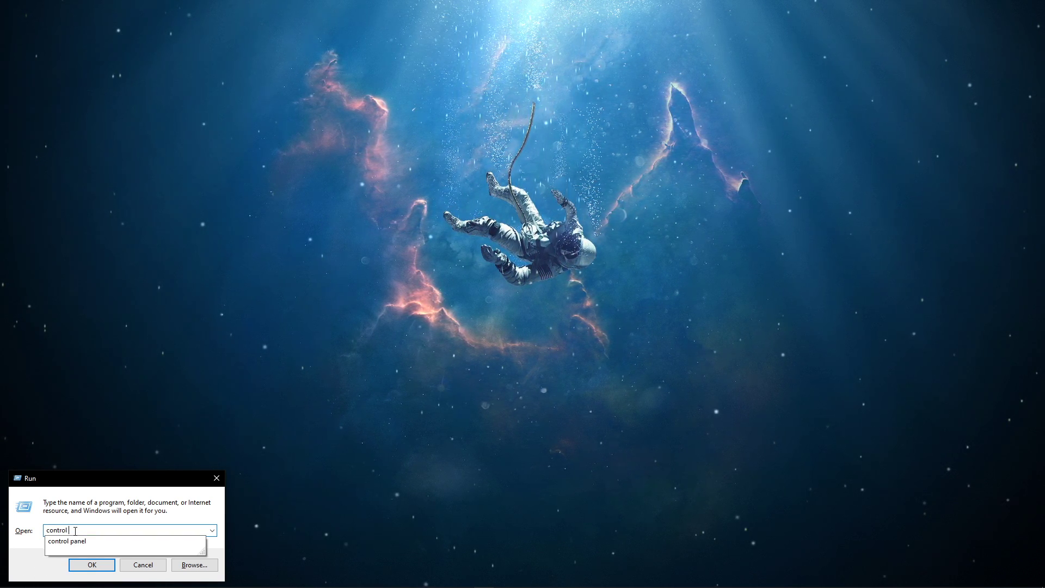
{"action": "left_click", "coordinate": [91, 564]}
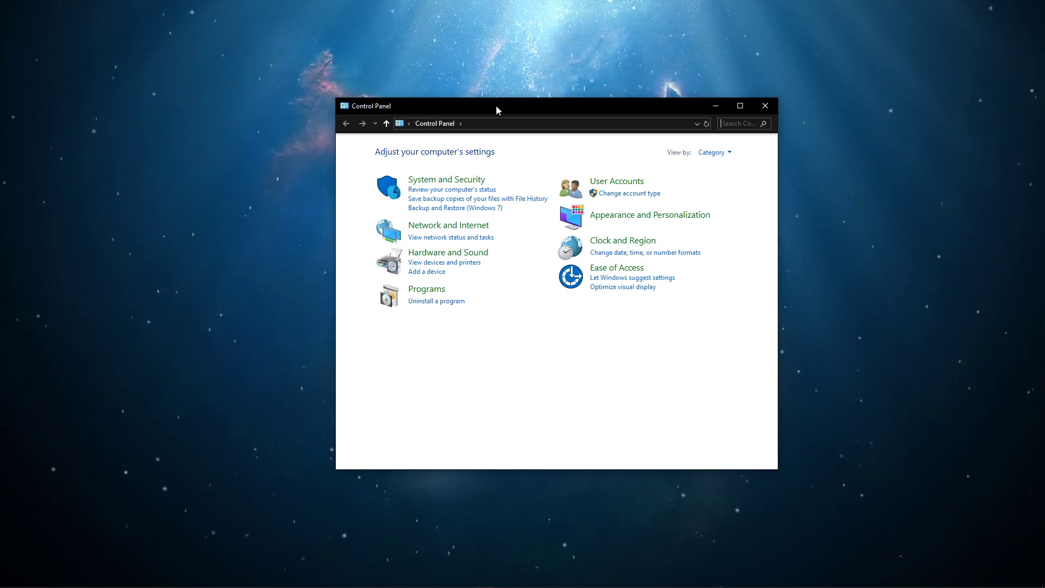
{"action": "left_click", "coordinate": [439, 225]}
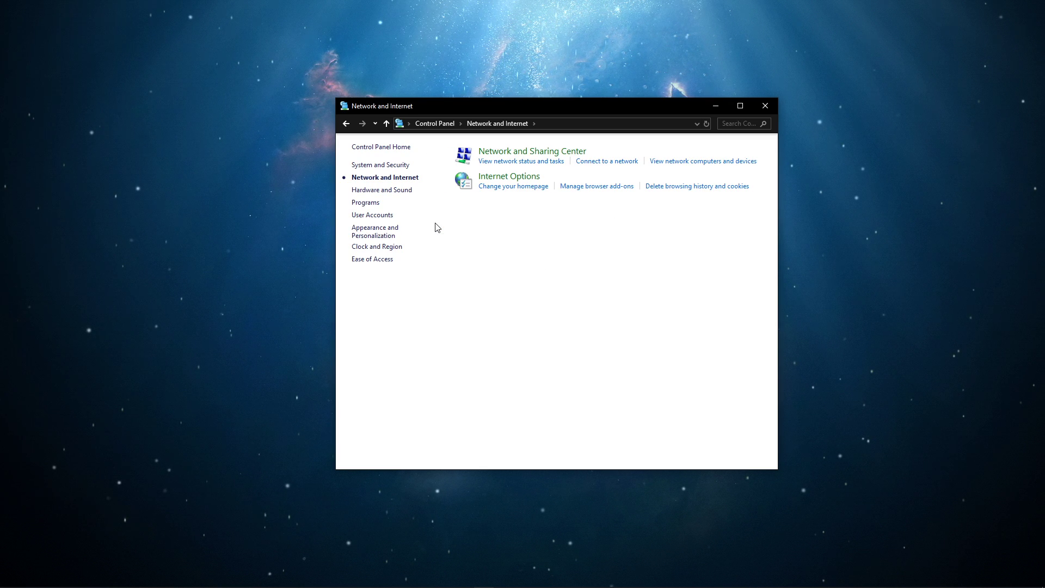
{"action": "left_click", "coordinate": [489, 154]}
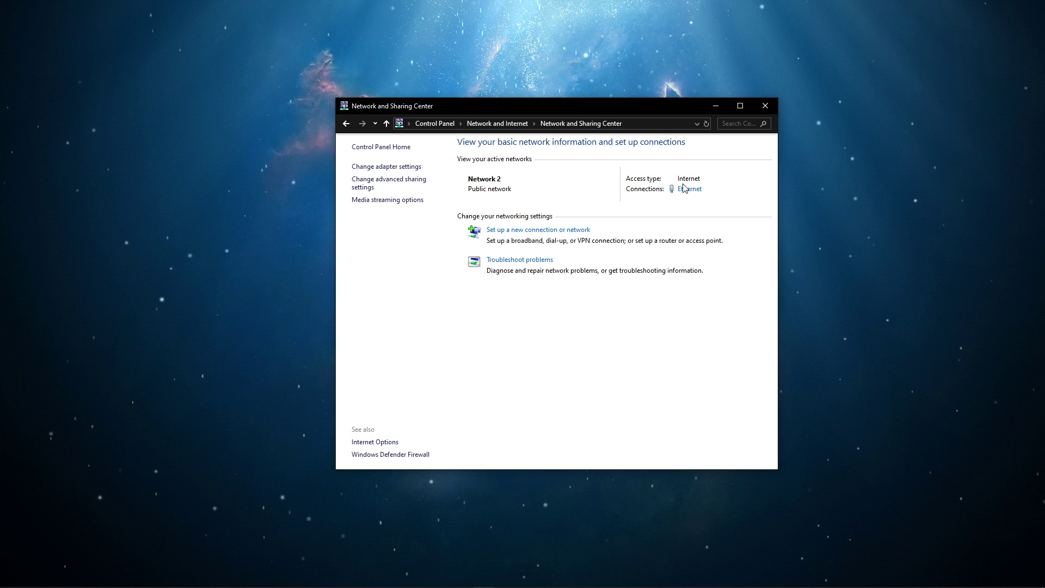
{"action": "left_click", "coordinate": [684, 189]}
{"action": "left_click", "coordinate": [765, 105]}
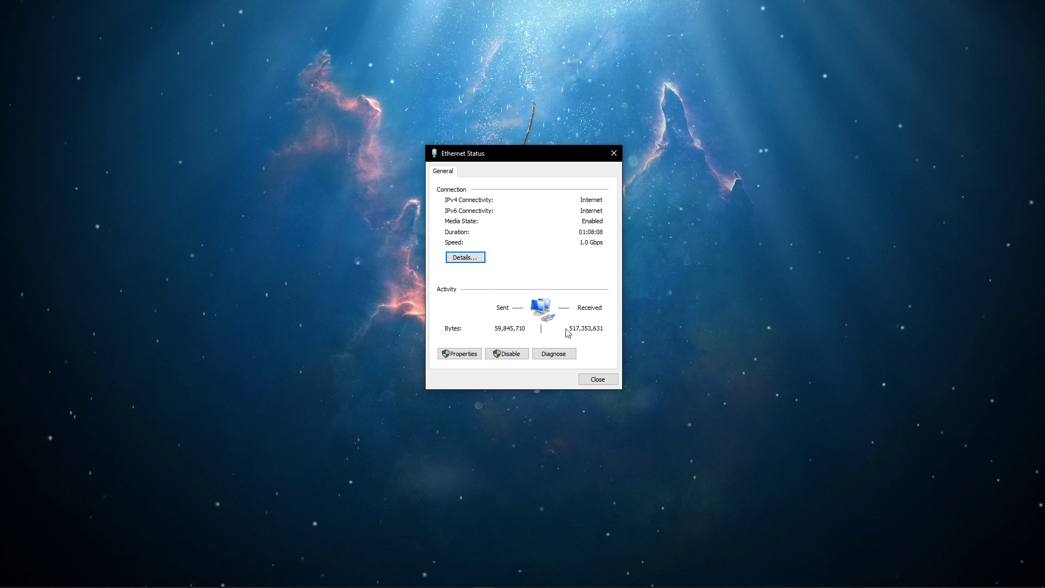
Set the Ethernet connection's IPv4 DNS servers to 8.8.8.8 preferred and 8.8.4.4 alternate, and save the properties.
{"action": "left_click", "coordinate": [471, 354]}
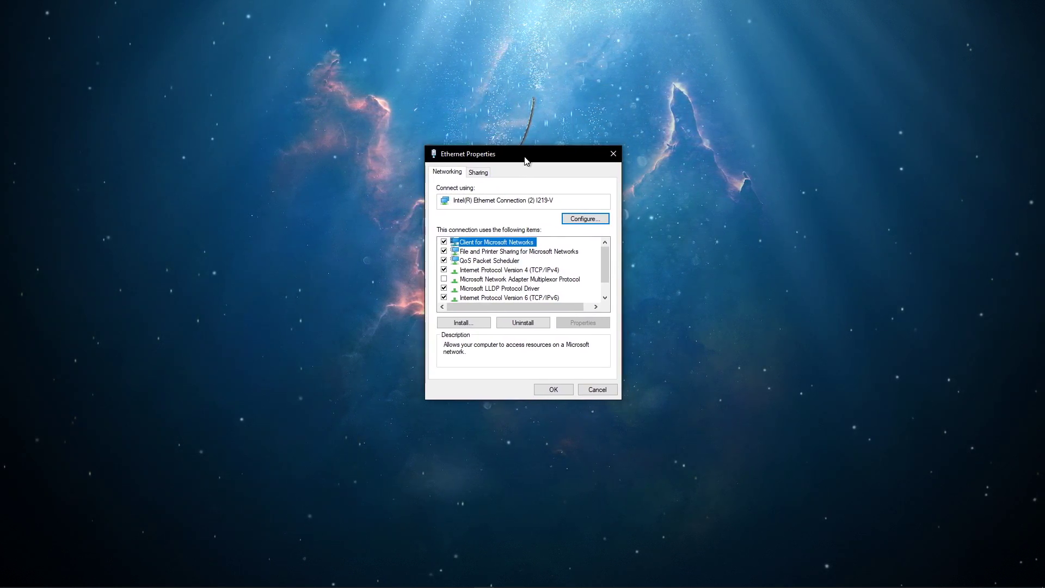
{"action": "double_click", "coordinate": [504, 272]}
{"action": "left_click_drag", "start_coordinate": [535, 202], "coordinate": [505, 161]}
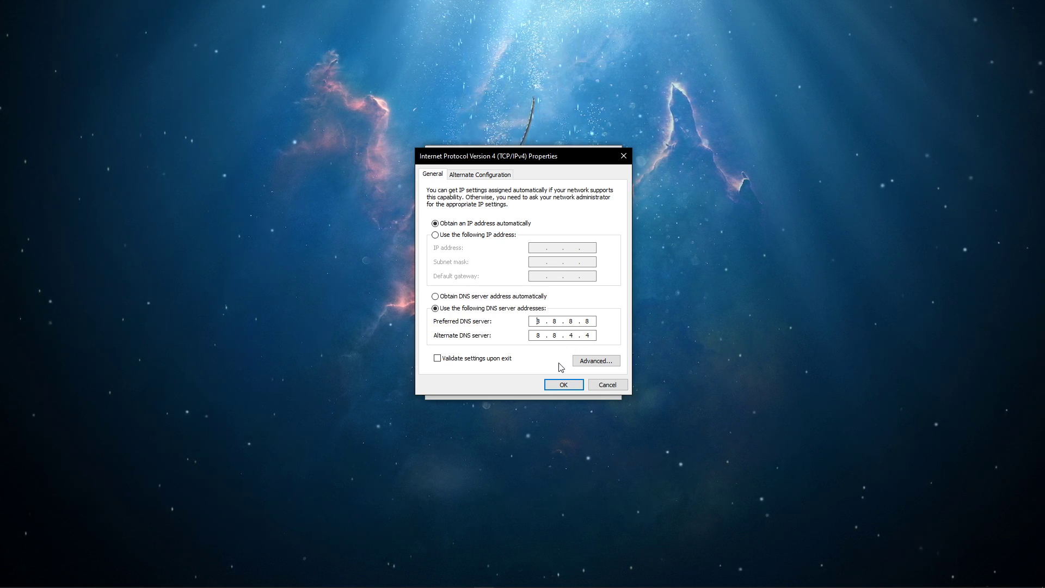
{"action": "left_click", "coordinate": [562, 384]}
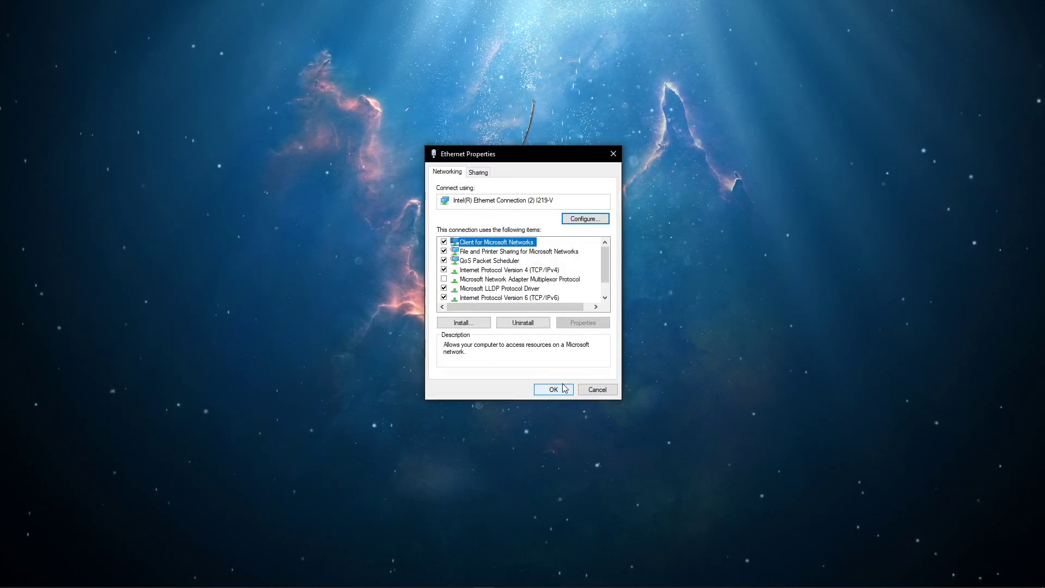
{"action": "left_click", "coordinate": [564, 388]}
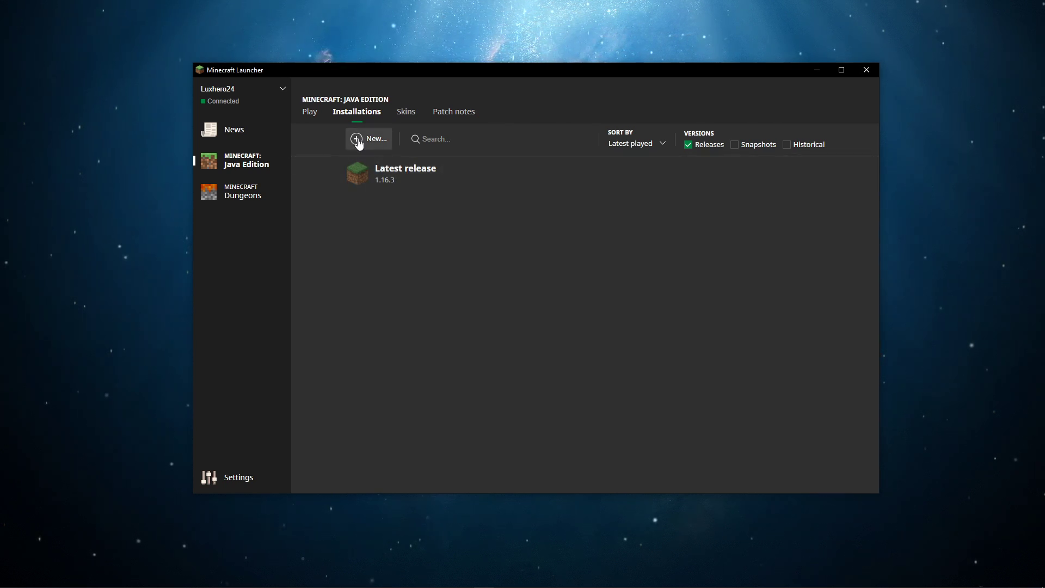
Minimise Minecraft Launcher, switch to Chrome, and look up the status of 2b2t.org on the Minecraft Server Status site.
{"action": "left_click", "coordinate": [816, 69]}
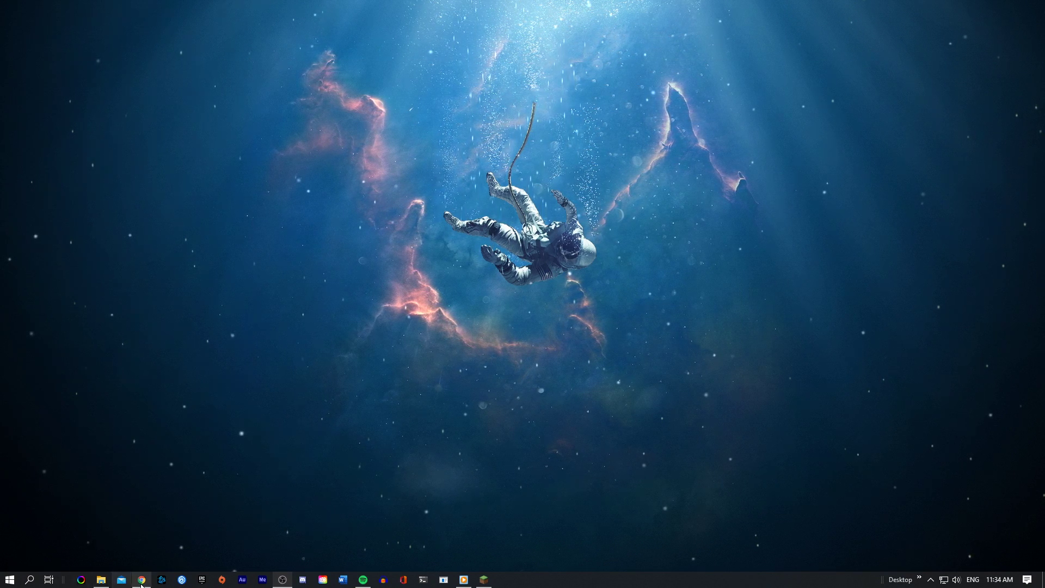
{"action": "left_click", "coordinate": [141, 580]}
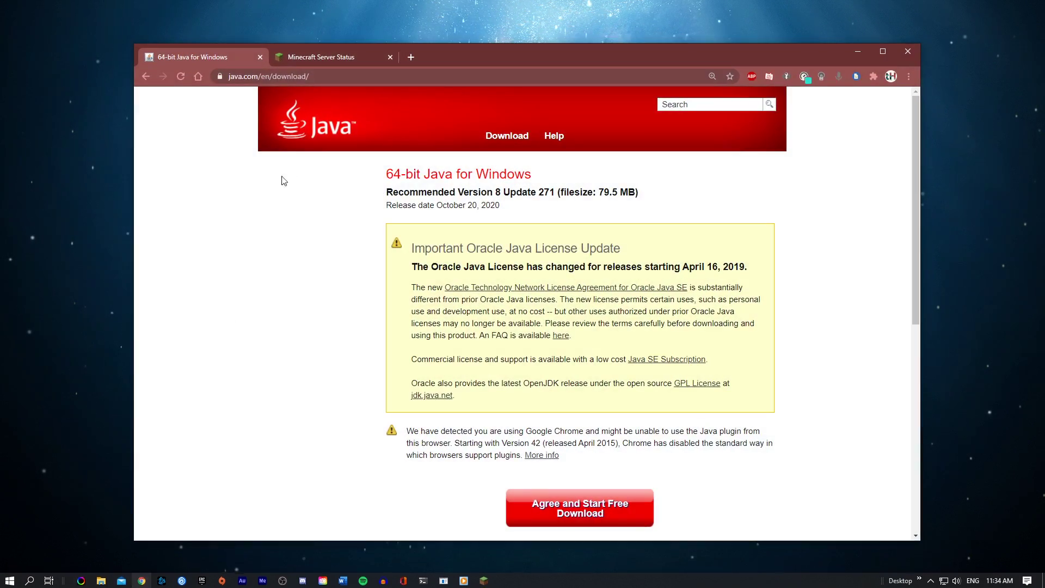
{"action": "left_click", "coordinate": [325, 59]}
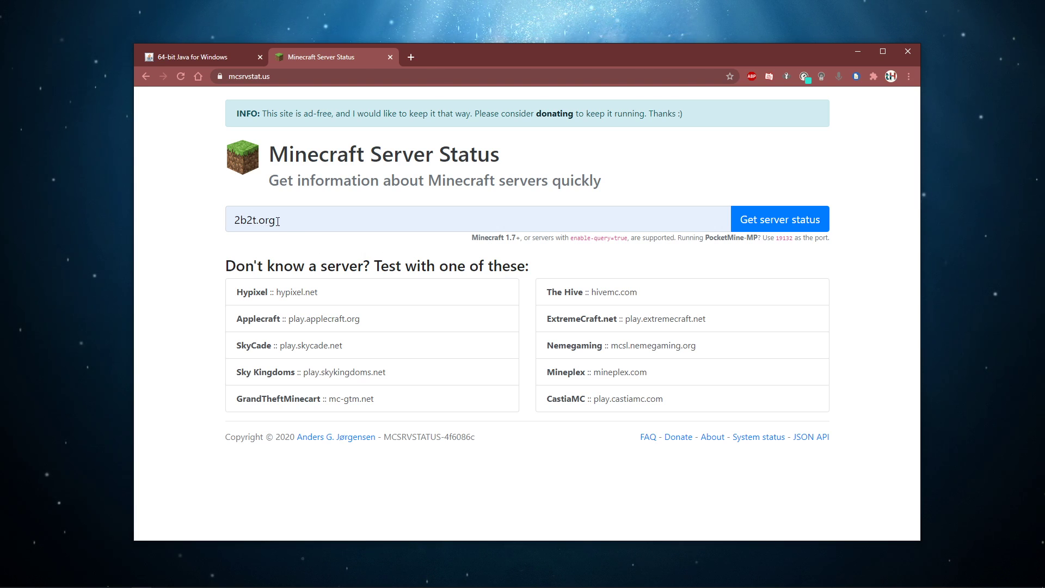
{"action": "left_click", "coordinate": [771, 219]}
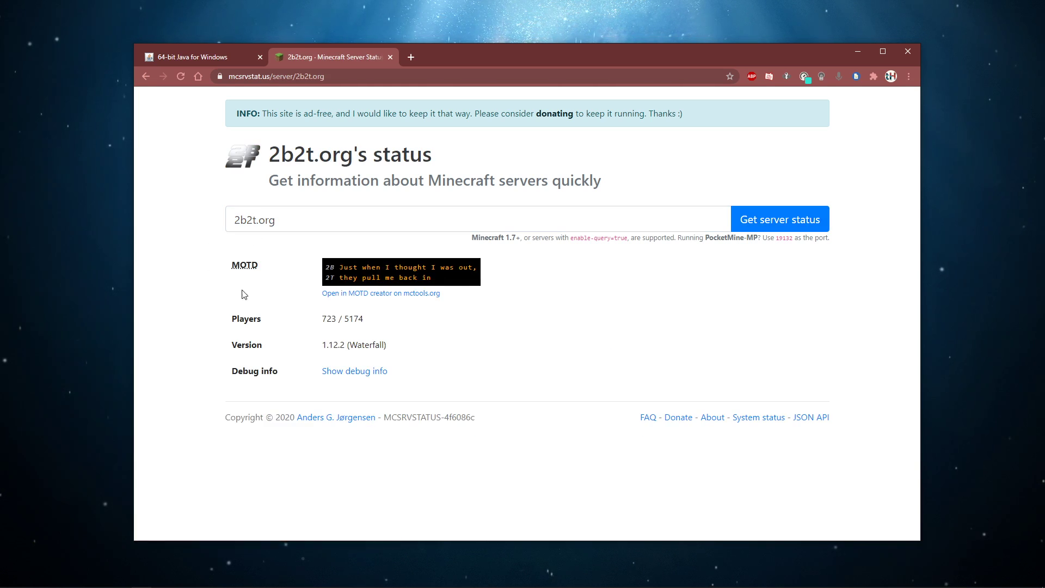
Examine the player count of 2b2t.org and expand its debug info to review the connection details.
{"action": "left_click_drag", "start_coordinate": [323, 319], "coordinate": [374, 321]}
{"action": "left_click", "coordinate": [362, 372]}
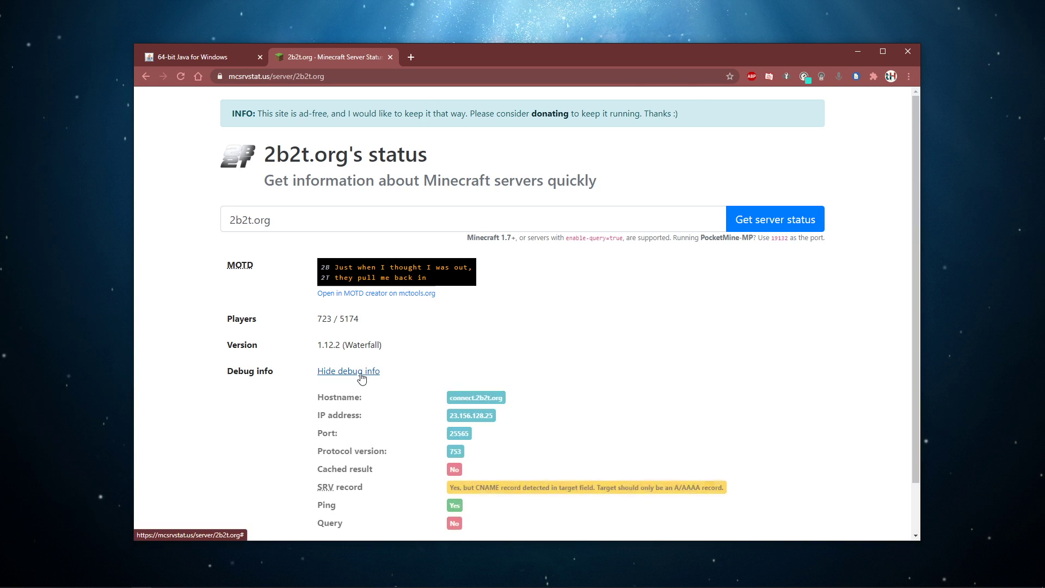
{"action": "middle_click", "coordinate": [192, 366]}
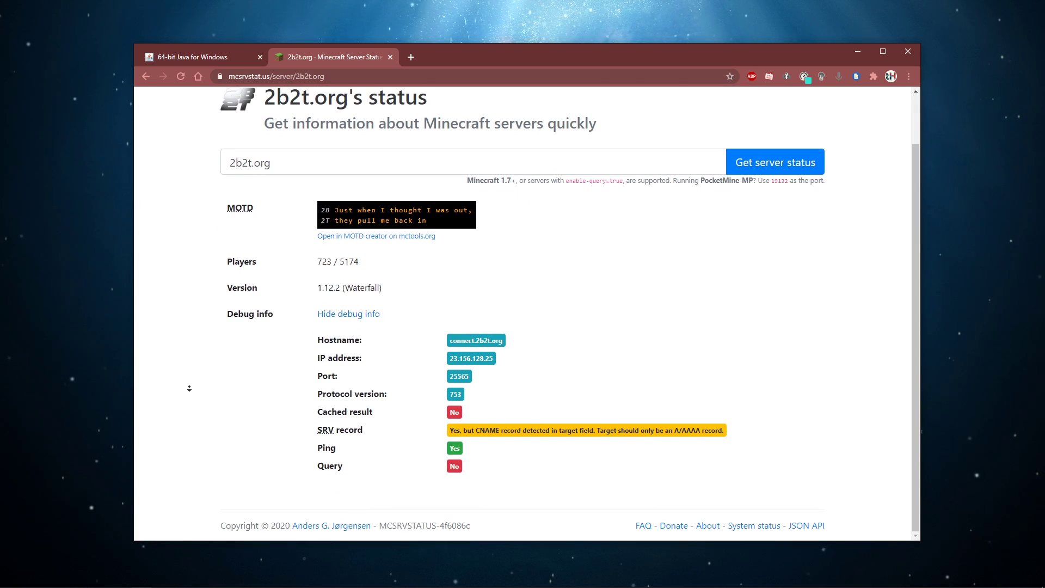